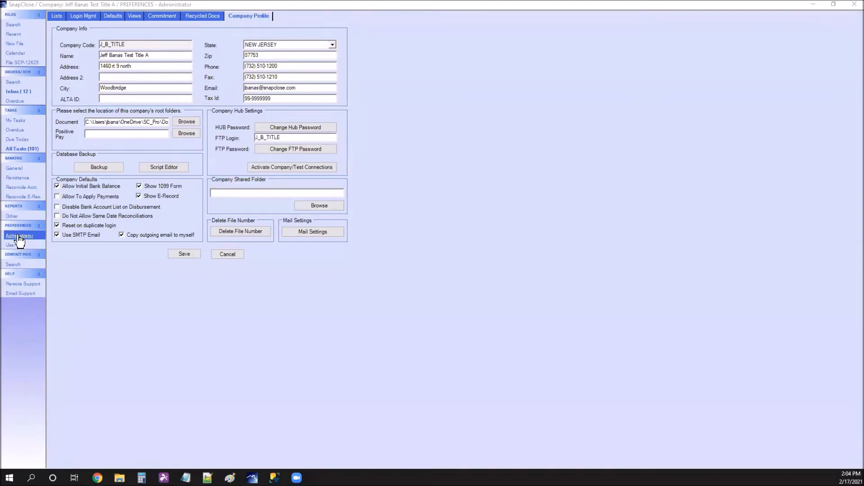
Check the Tax Id in the administrator preferences' company profile and save the profile
click(18, 237)
click(276, 97)
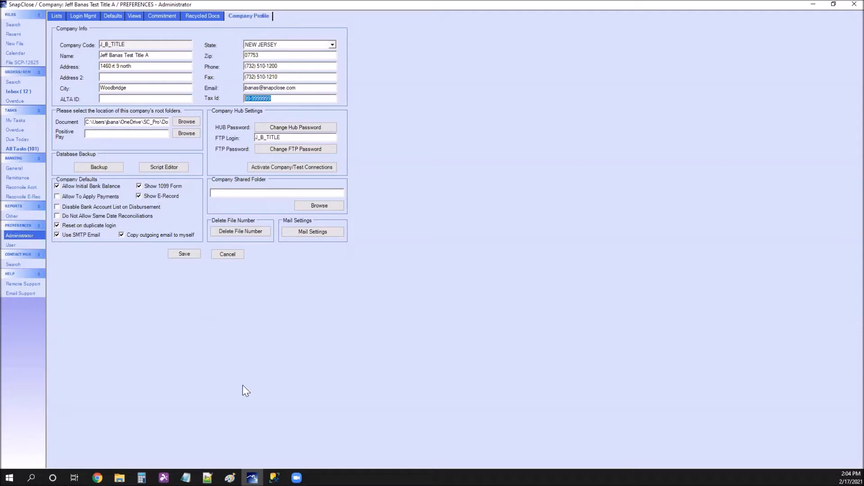
click(184, 253)
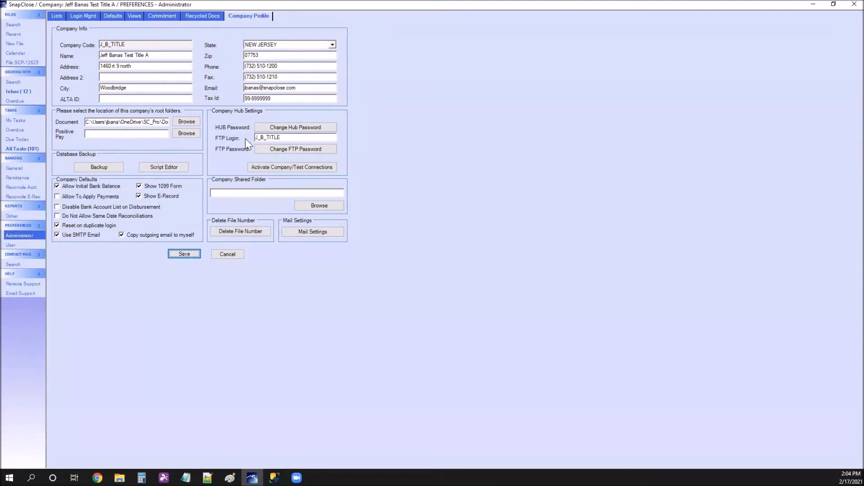
Return to the open file and review its 1099 form and profile
click(21, 63)
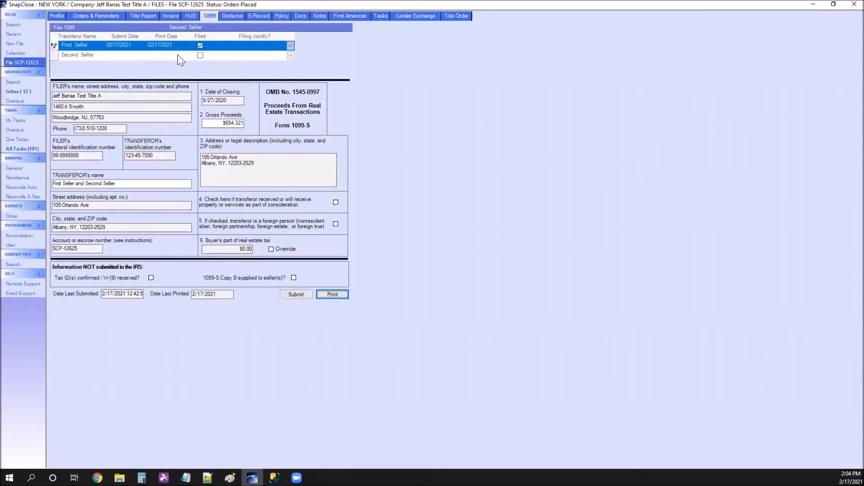
click(57, 15)
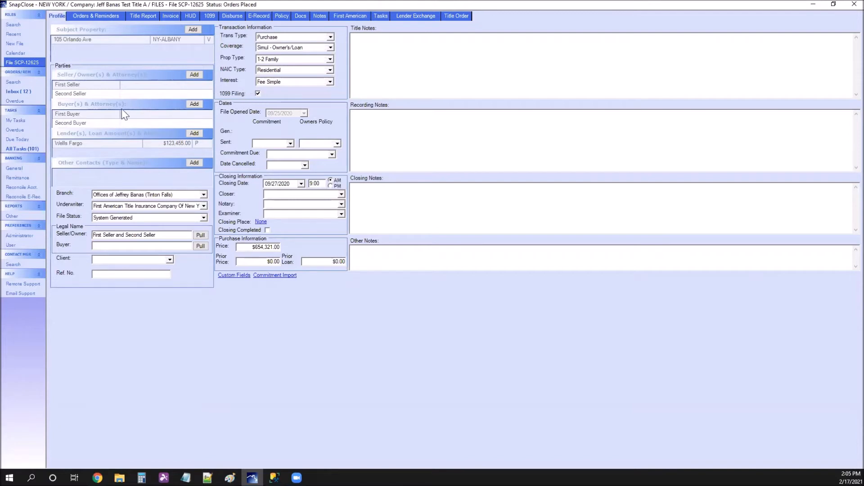
Generate the management report "1099s for Tax Year X" for the year 2020
click(10, 219)
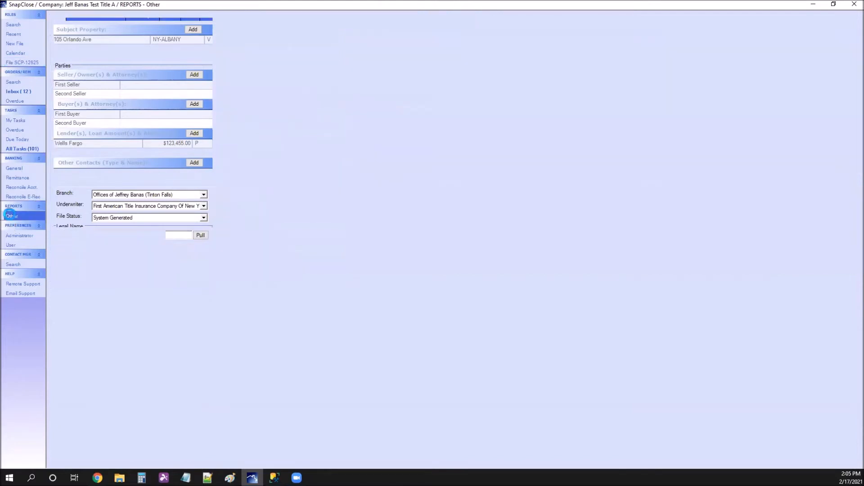
click(62, 43)
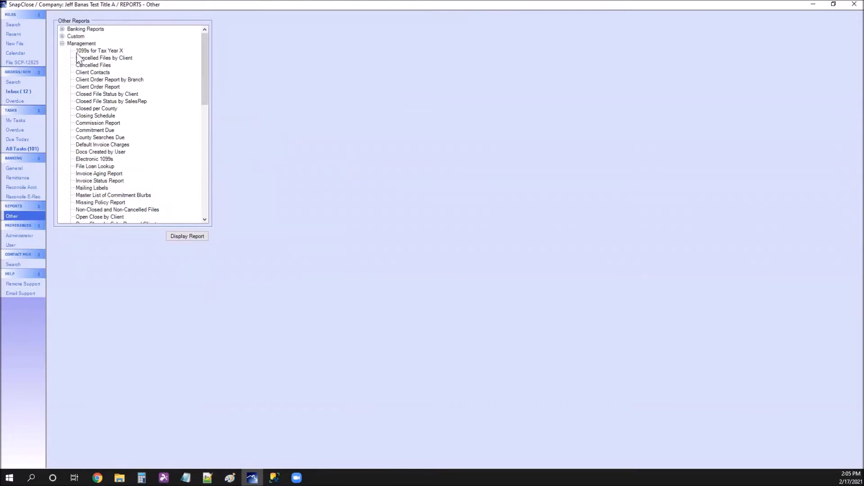
click(92, 52)
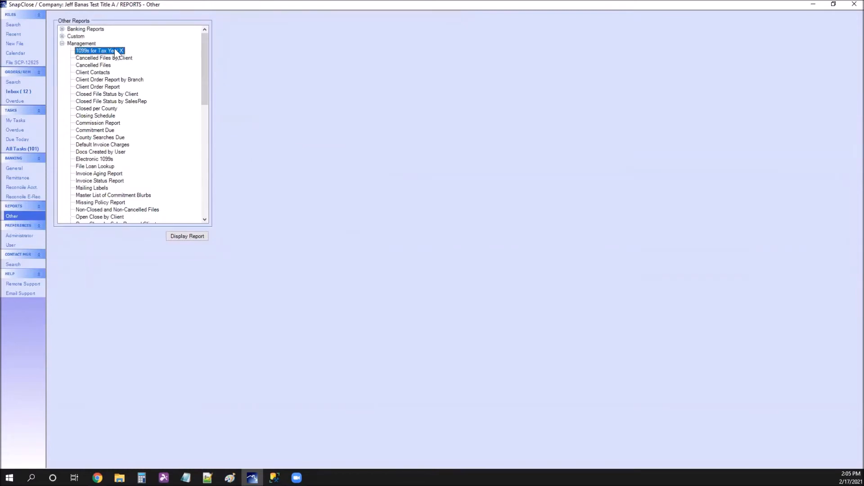
click(195, 237)
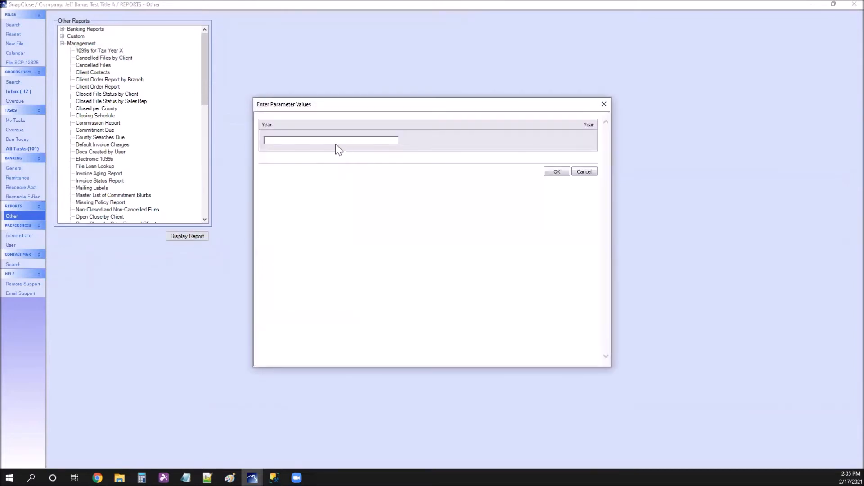
text(2020)
click(553, 171)
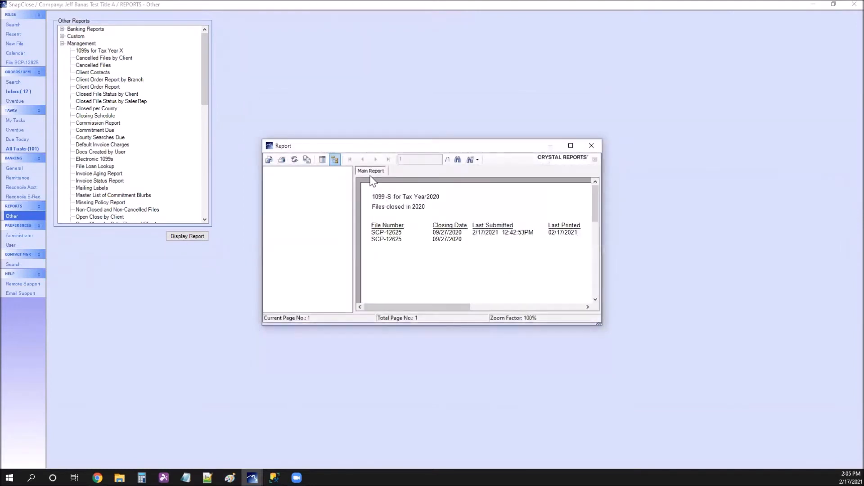
Enlarge the 1099-S report, examine each seller's submission and print dates, and close the report
click(570, 145)
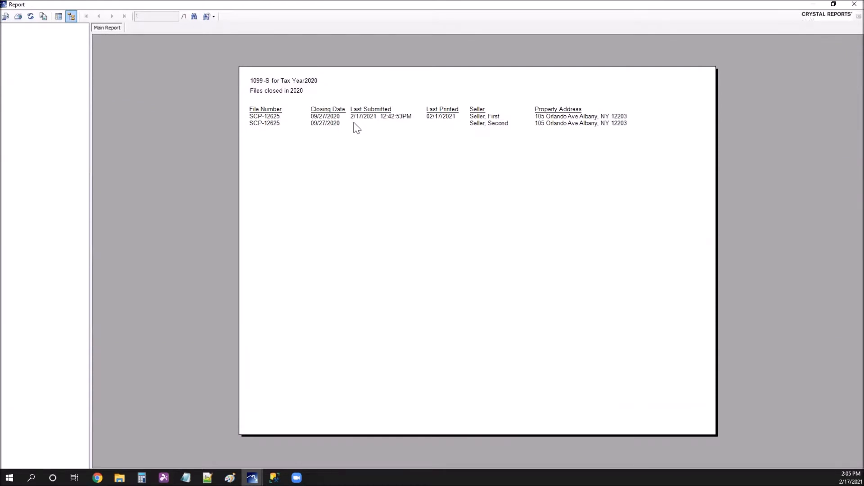
click(362, 120)
click(435, 122)
click(481, 121)
click(854, 4)
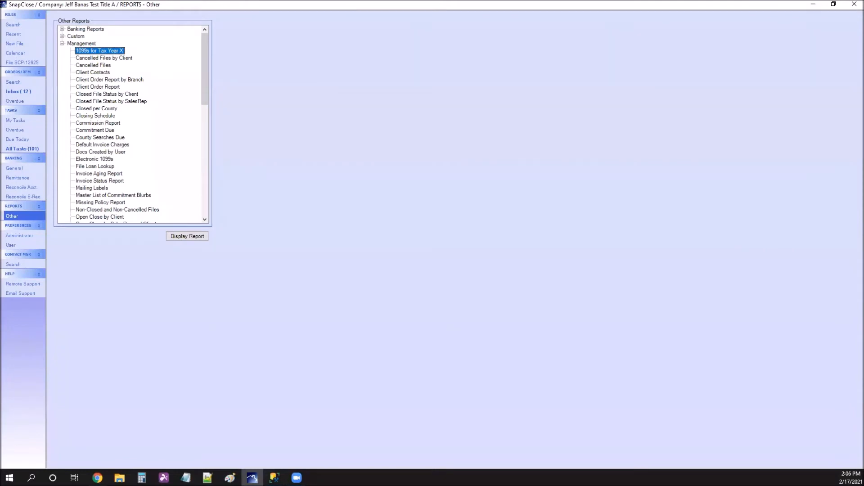
Check the first seller's SSN / EIN entry in the open file's profile and close the record without saving
click(32, 62)
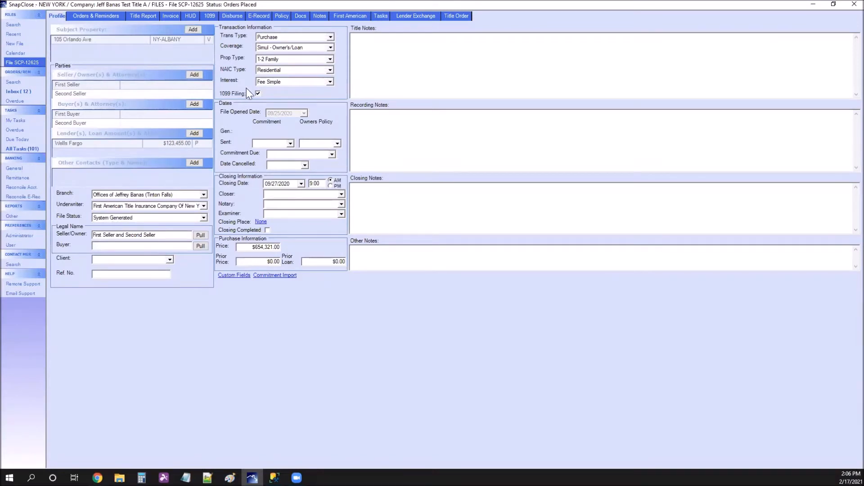
click(76, 84)
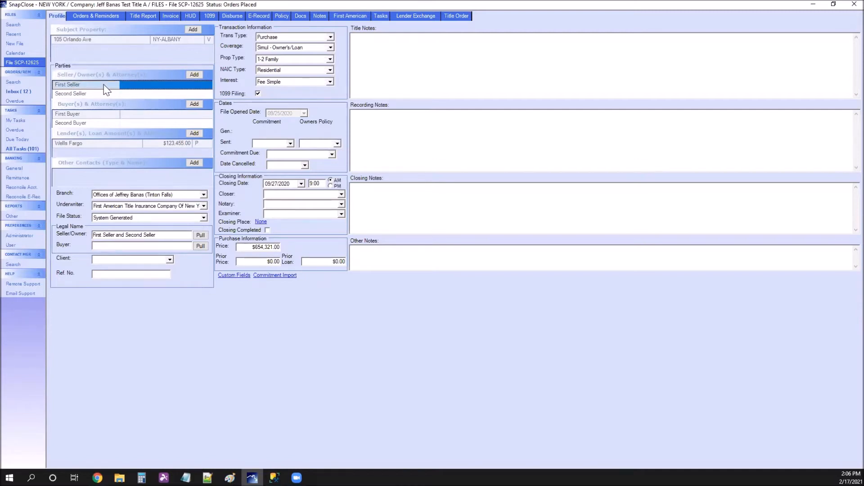
double_click(104, 85)
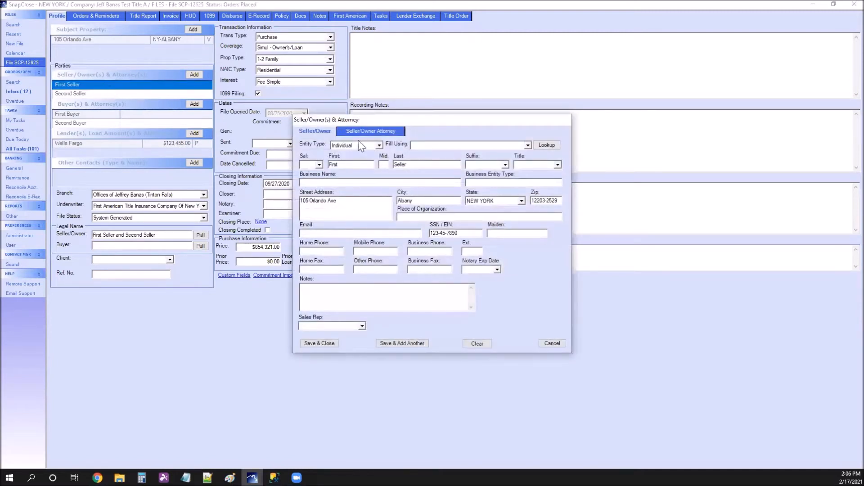
drag(465, 233, 412, 234)
click(552, 343)
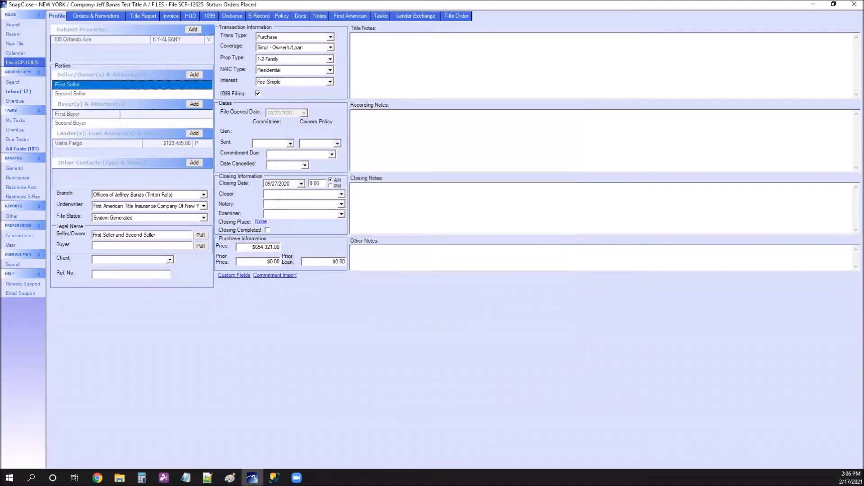
Check the second seller's SSN / EIN entry and close the record without saving
double_click(133, 92)
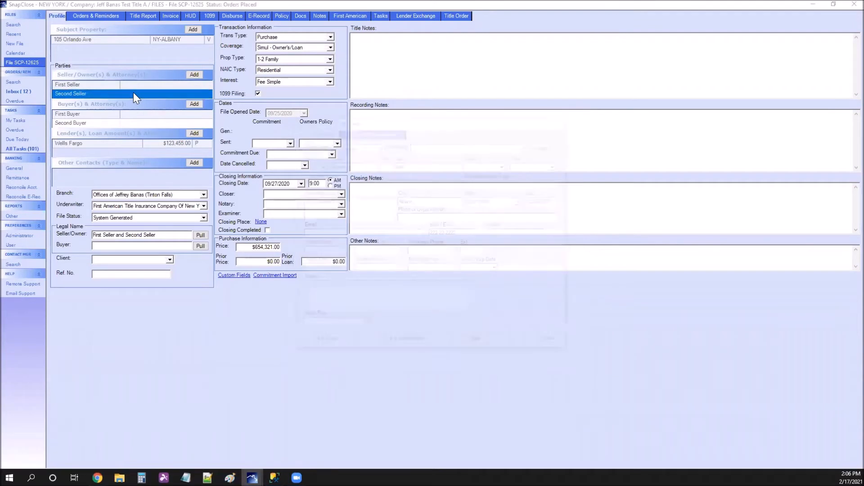
drag(476, 234, 391, 238)
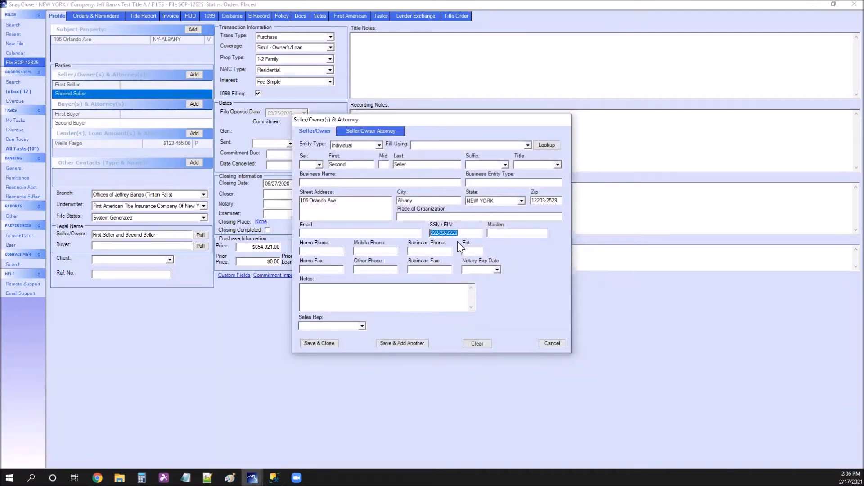
click(557, 342)
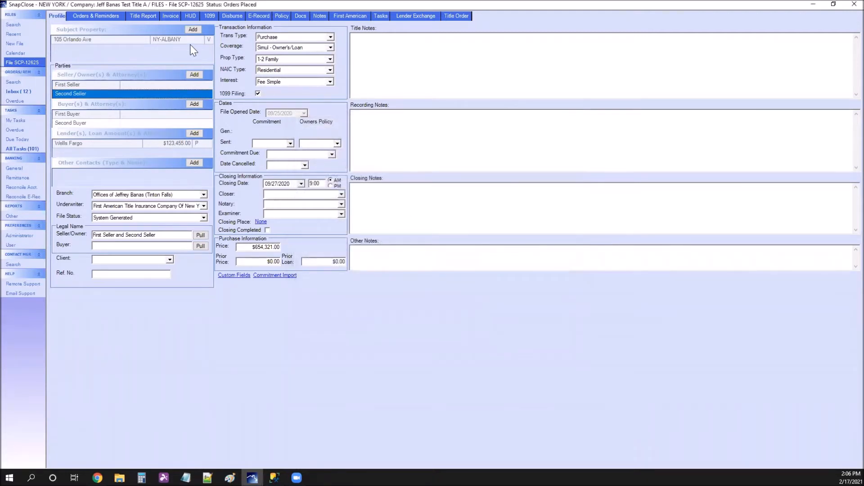
Compare the file's 1099 forms for the first and second sellers
click(210, 17)
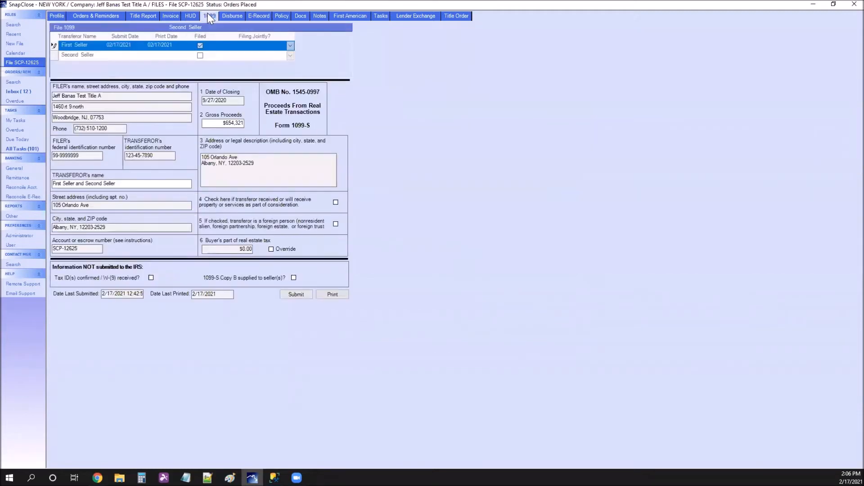
click(168, 45)
click(131, 45)
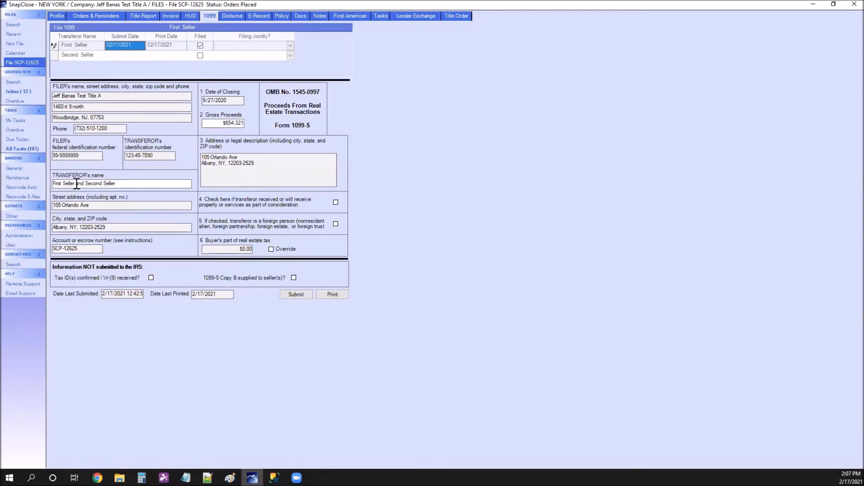
click(114, 54)
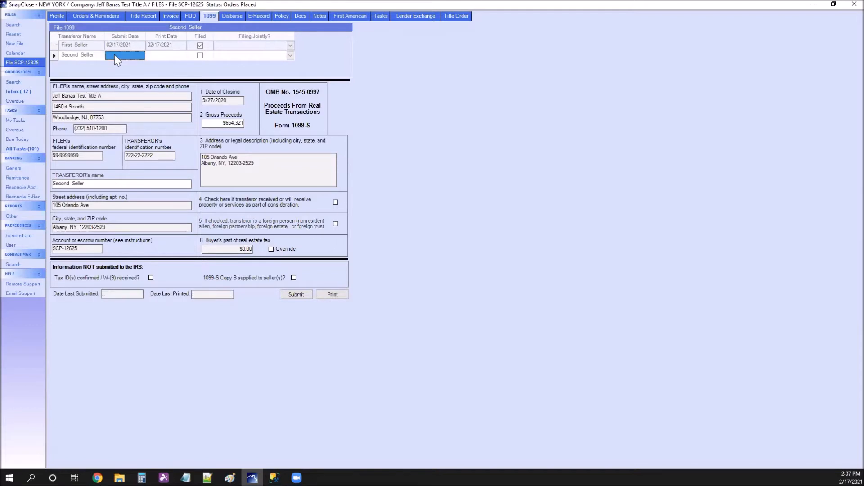
click(55, 55)
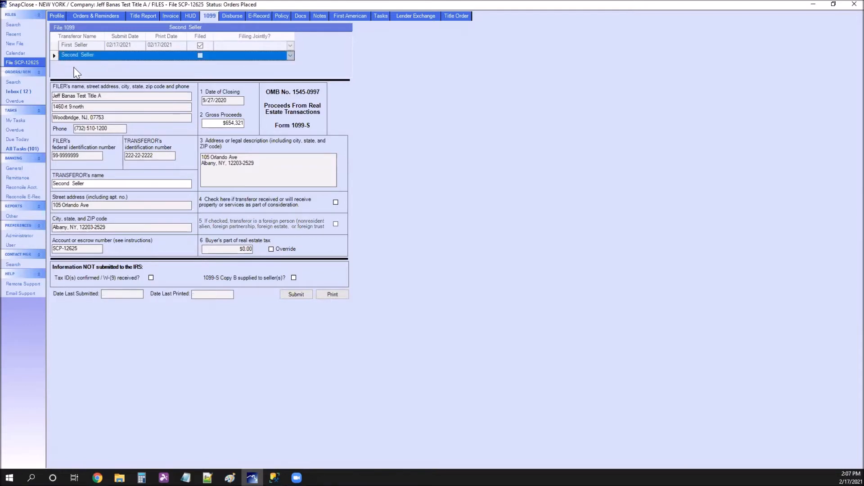
Start a new seller record for Third Seller with entity type Business and business name "Trust Co."
click(54, 16)
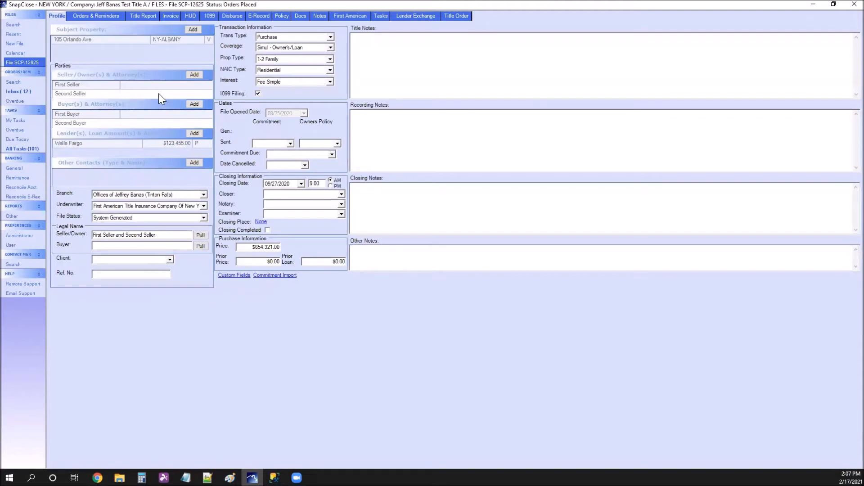
click(193, 74)
click(342, 165)
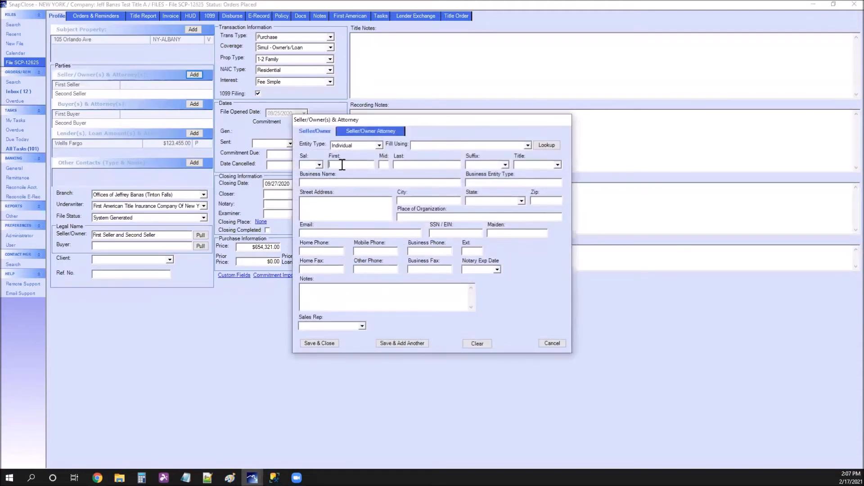
text(Third )
text(Seller)
click(378, 146)
click(365, 153)
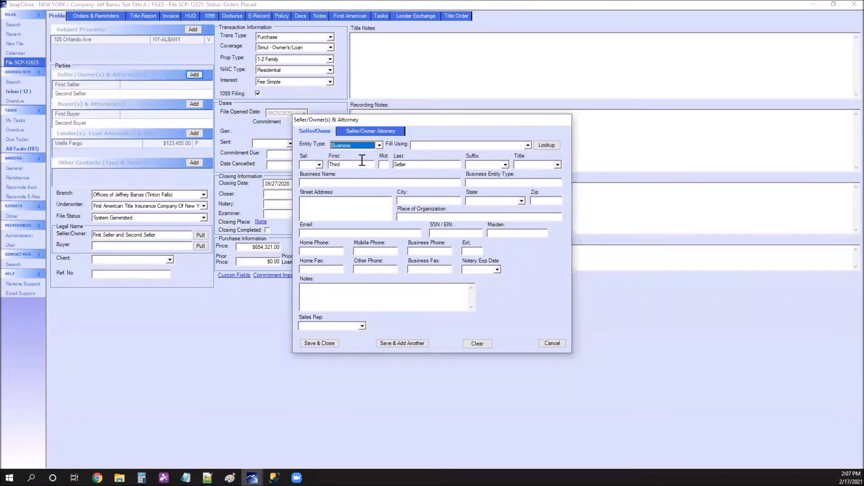
click(351, 182)
text(Trust Co.)
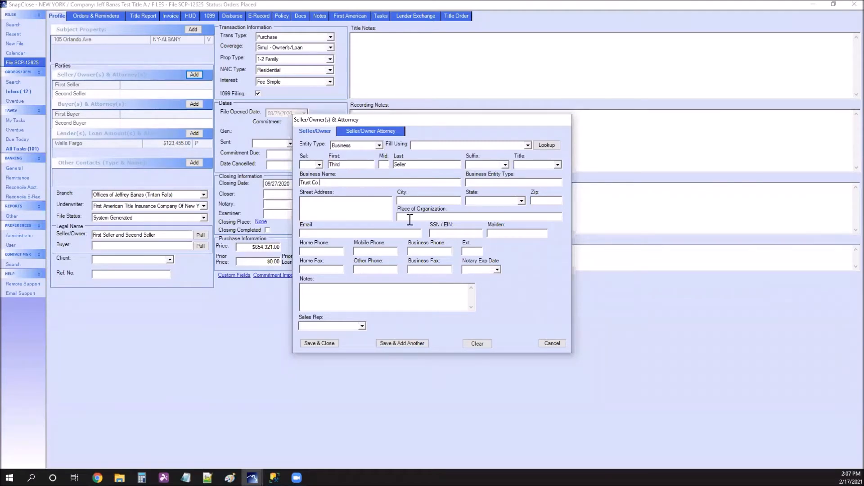
Enter a correctly formatted EIN for the Trust Co. seller and save the record
click(447, 231)
text(33-33333333)
click(312, 344)
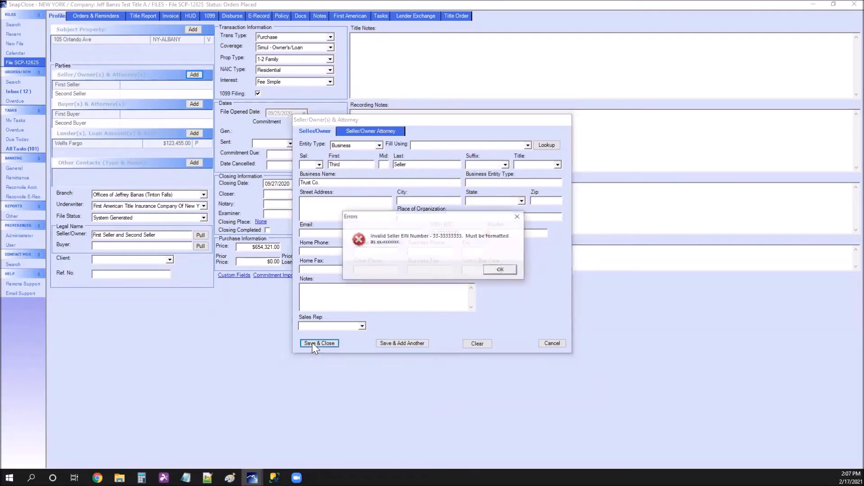
click(501, 270)
click(468, 233)
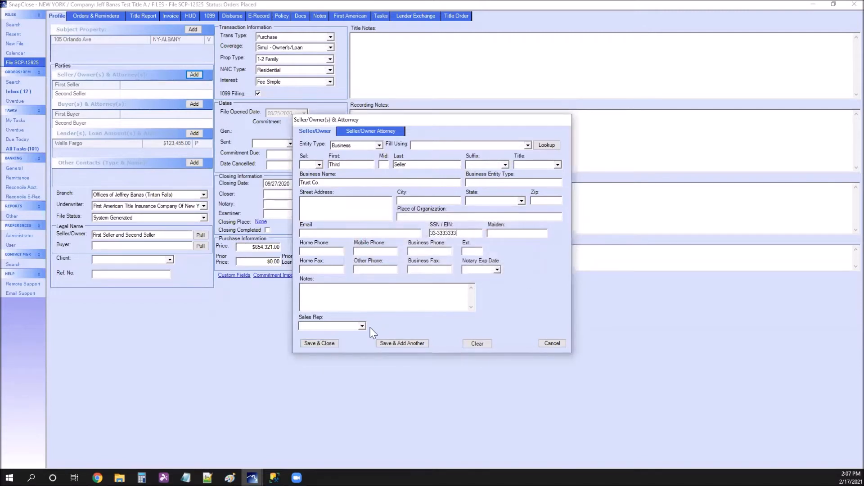
click(327, 345)
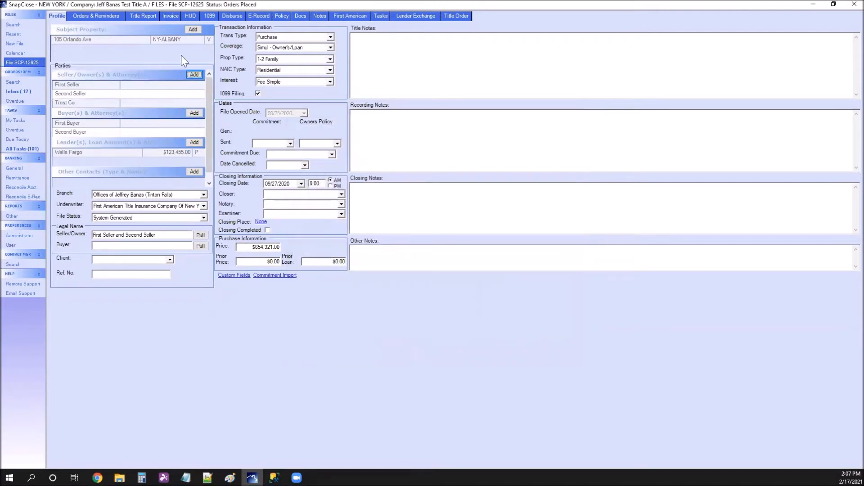
Review the Trust Co. entry on the file's 1099 form, including the transferor's identification number
click(210, 16)
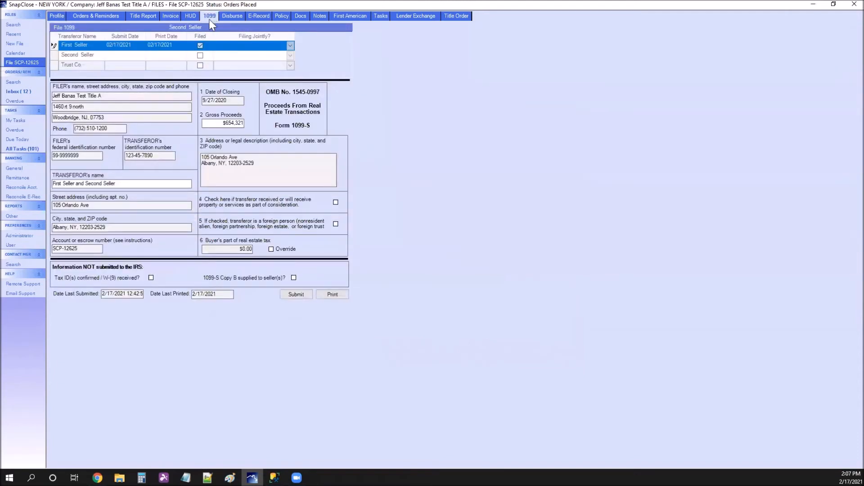
click(81, 65)
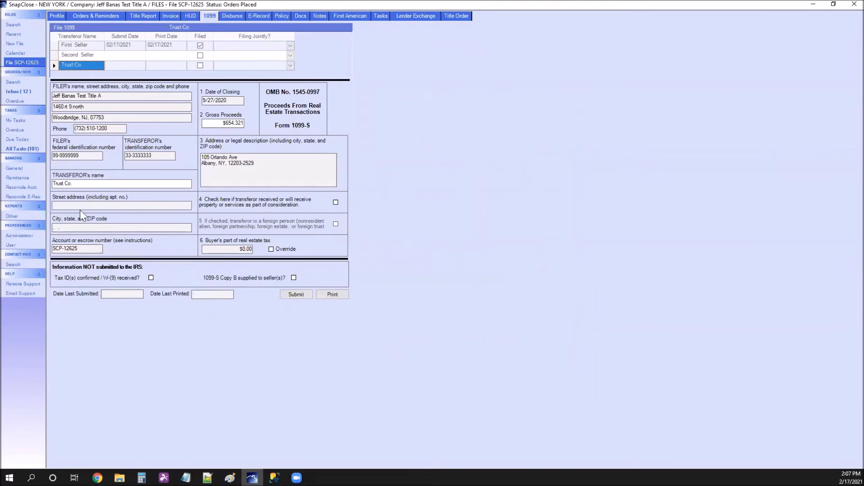
drag(156, 155, 117, 152)
Submit the second seller's 1099 without marking the tax ID as confirmed
click(137, 45)
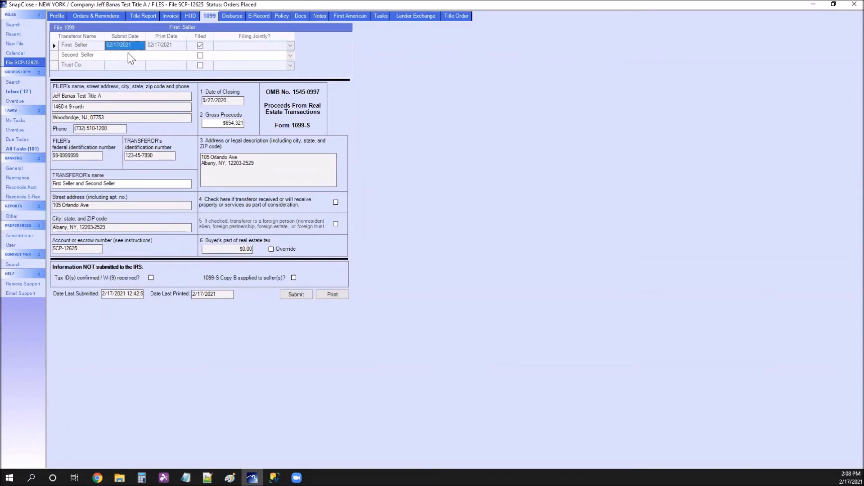
click(128, 54)
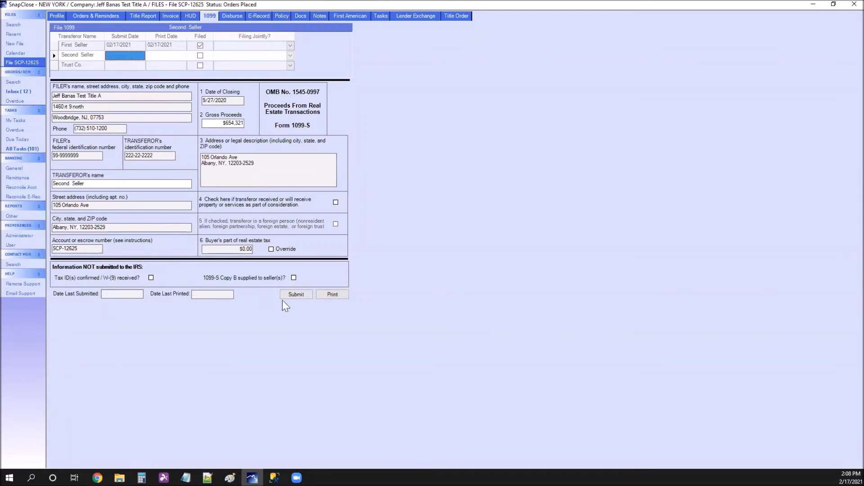
click(296, 295)
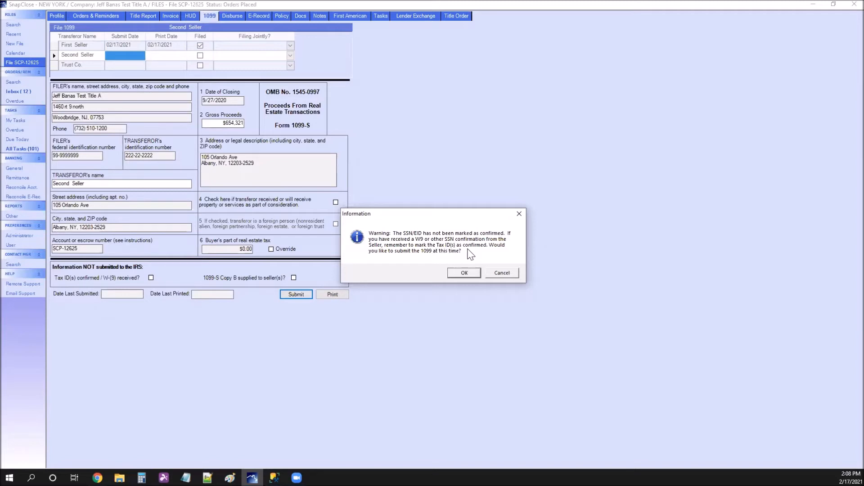
click(461, 272)
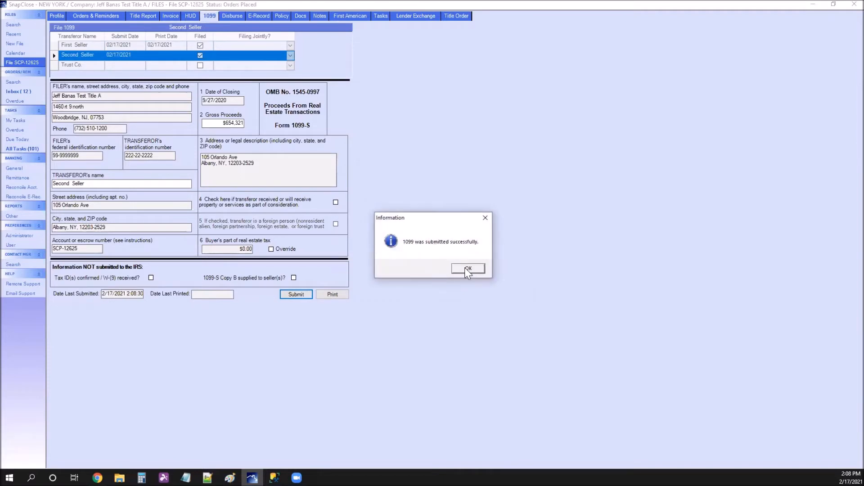
Remove the second seller from the first seller's transferor name and resubmit that 1099 without marking the tax ID as confirmed
click(466, 269)
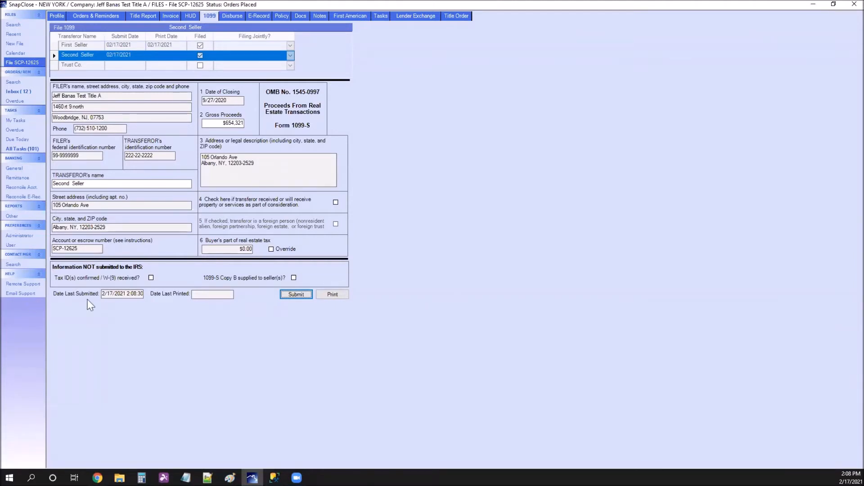
click(90, 45)
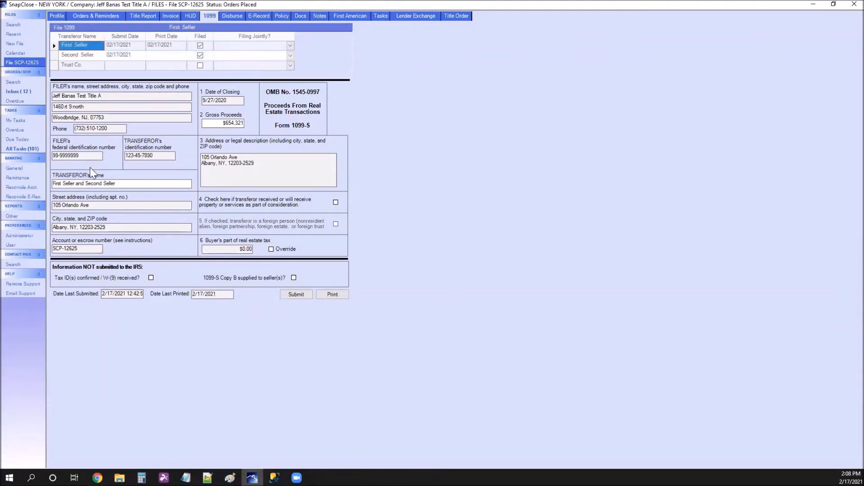
drag(75, 182, 133, 183)
key(Delete)
click(294, 295)
click(464, 273)
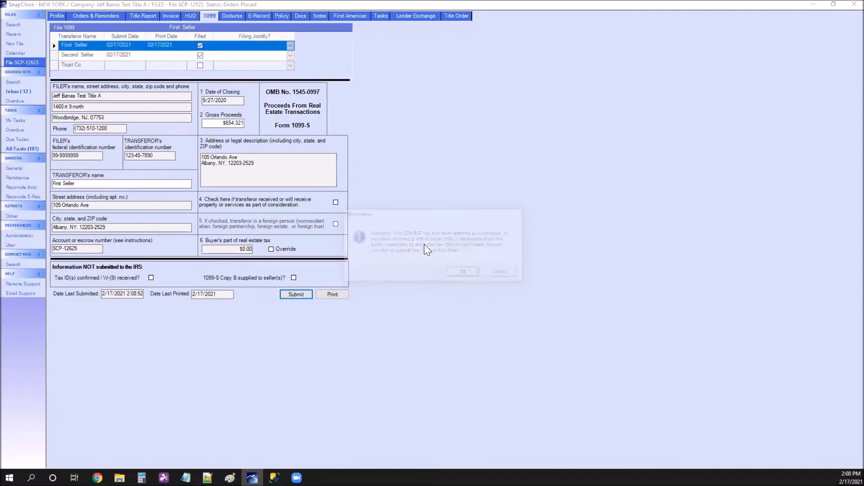
click(464, 269)
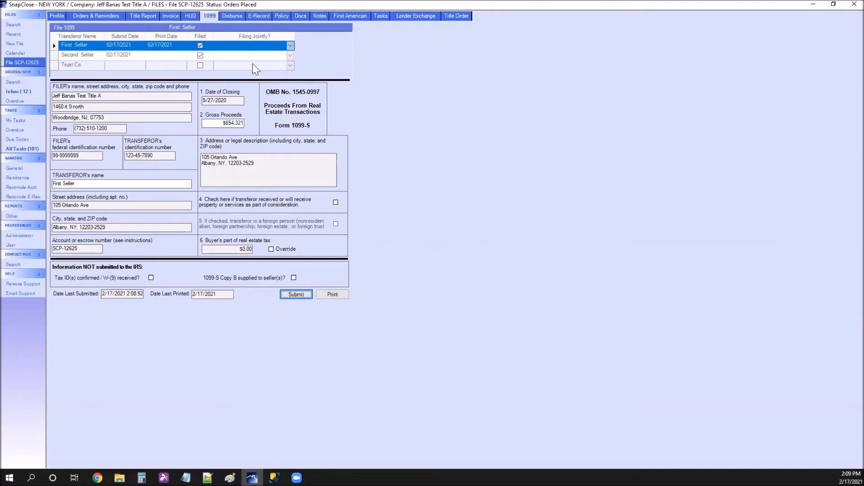
Set the first seller's 1099 to be filed jointly with Second Seller
click(291, 45)
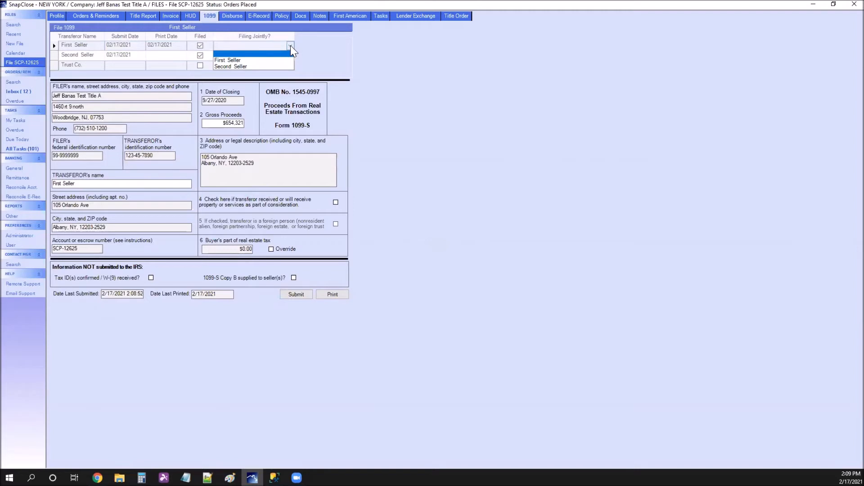
click(245, 65)
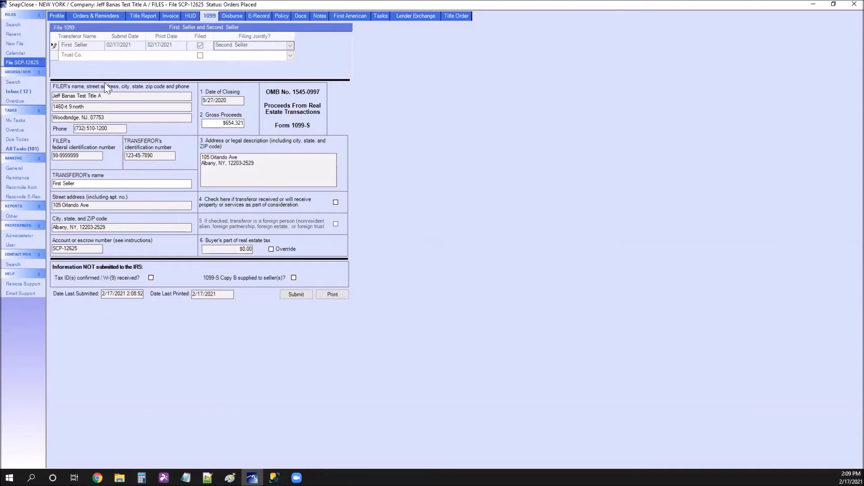
Try adding "Second Seller" to the transferor's name on the joint 1099 and take it out again
click(104, 181)
text(Second Seller)
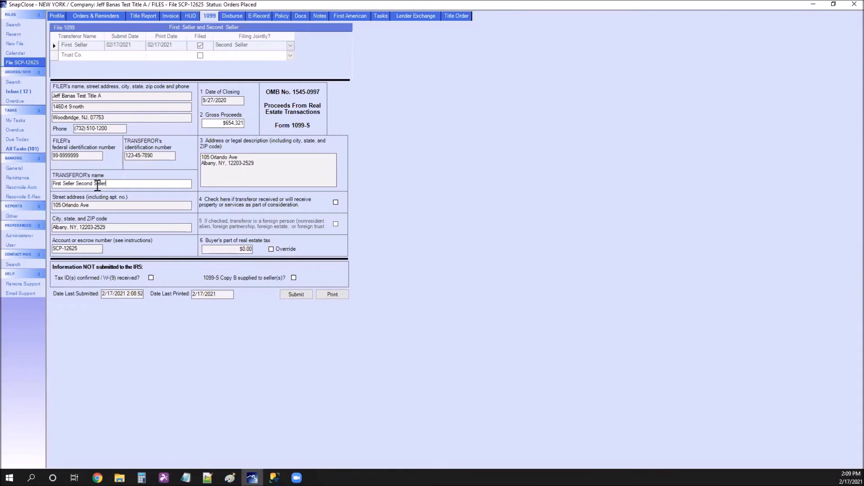
drag(76, 183, 131, 182)
key(BackSpace)
Print the joint 1099-S to Word, replace all but the last four digits of the transferor's TIN with "x", and save the document
click(333, 294)
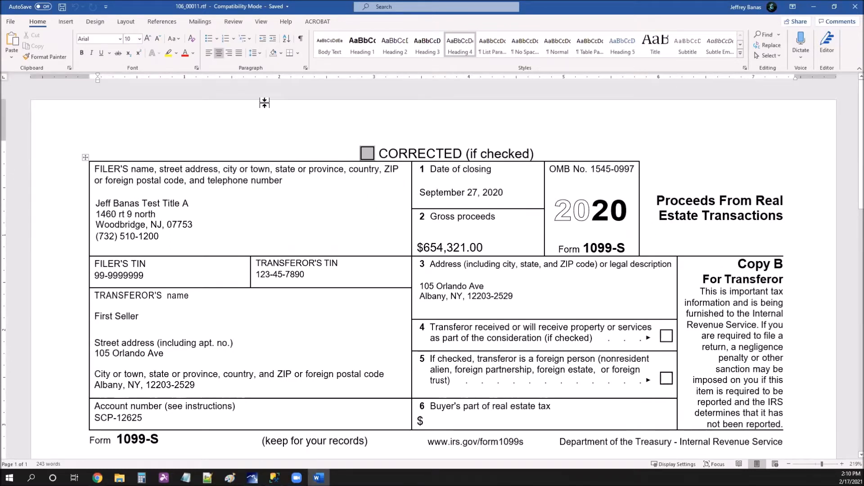
drag(257, 275, 283, 275)
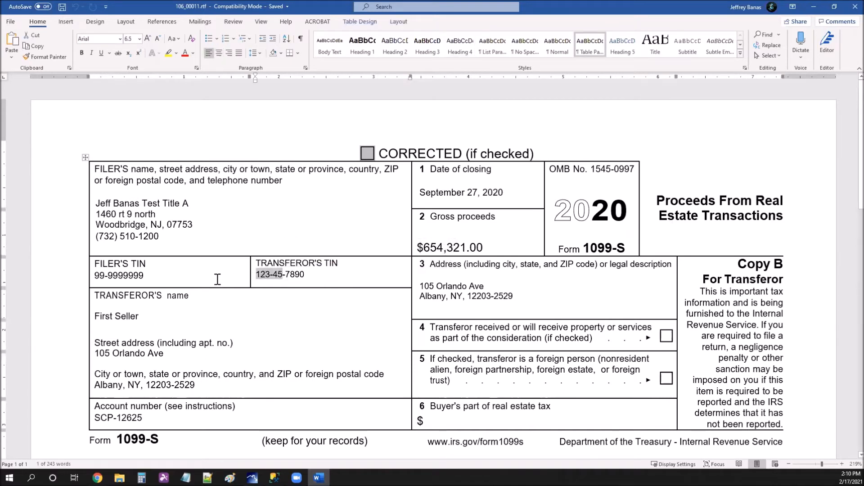
drag(285, 274, 256, 274)
text(x)
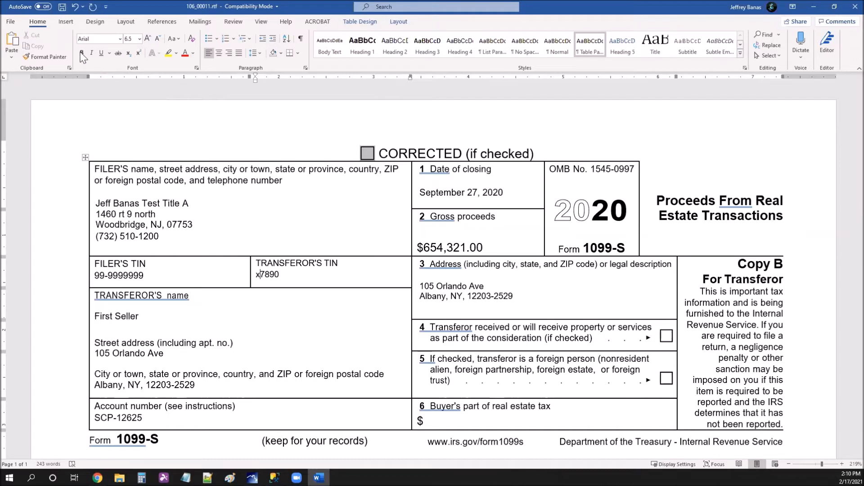
click(62, 8)
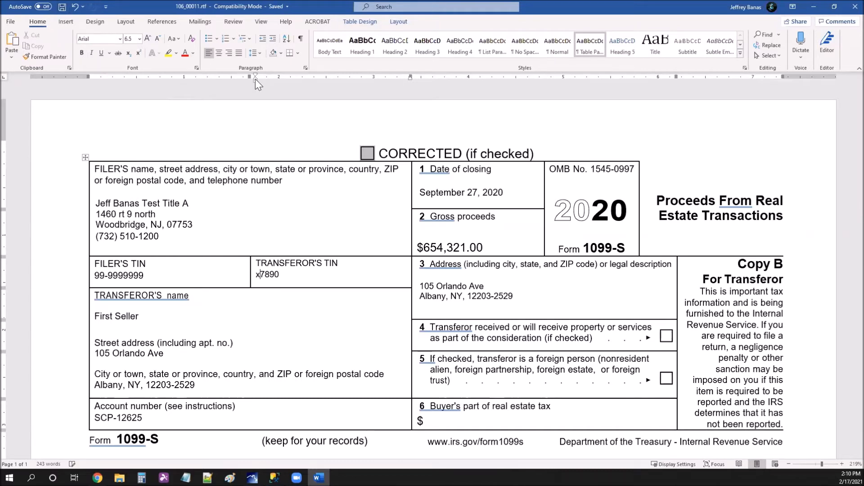
Check the transferor's name and street address on the printed 1099-S and close the document
drag(95, 316, 177, 359)
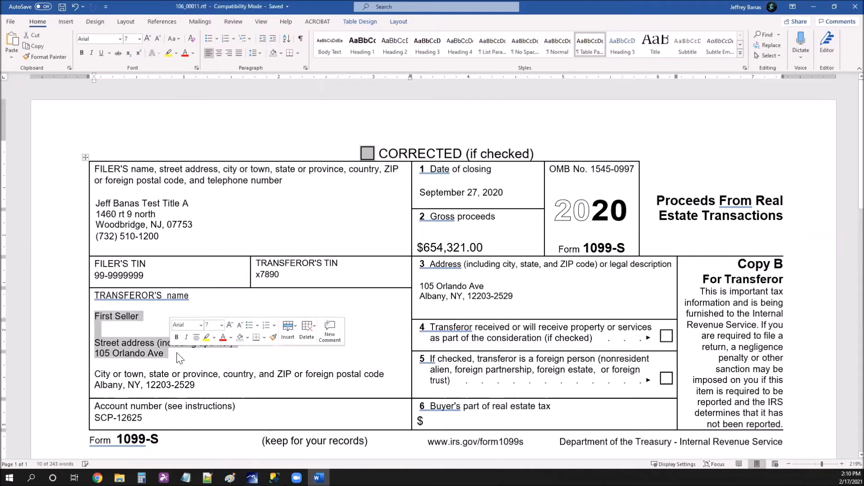
click(175, 360)
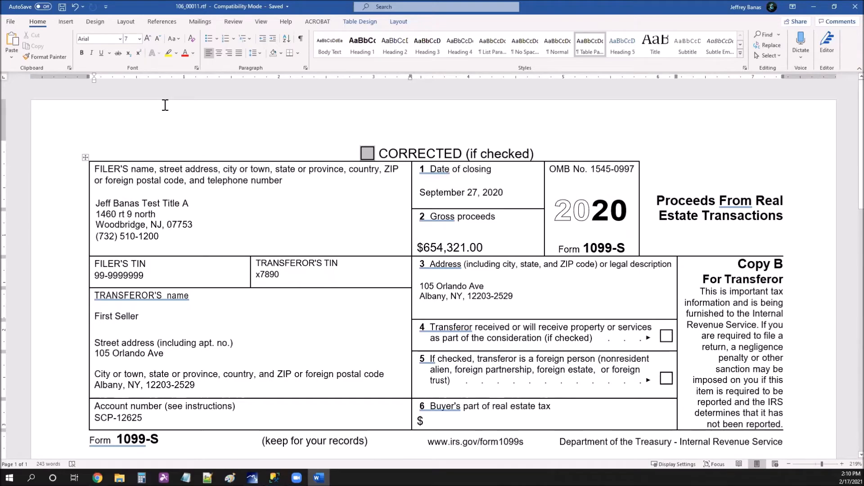
click(846, 8)
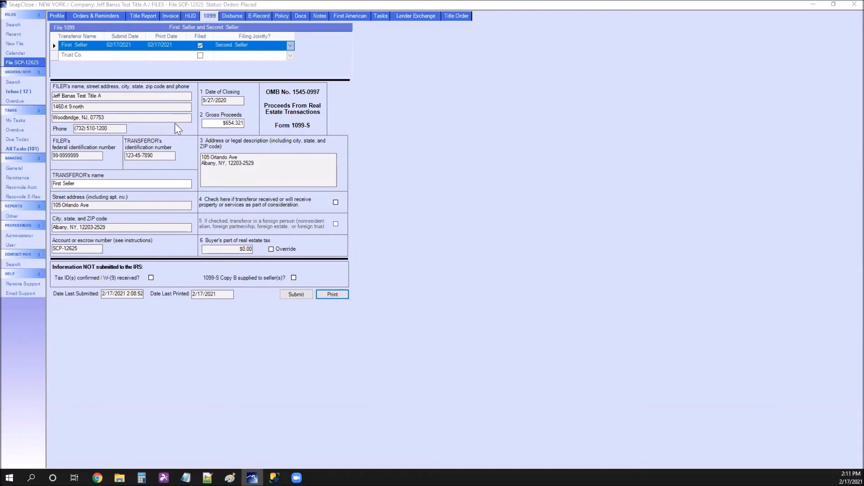
Check the filer's name and federal identification number on the file's 1099
click(135, 96)
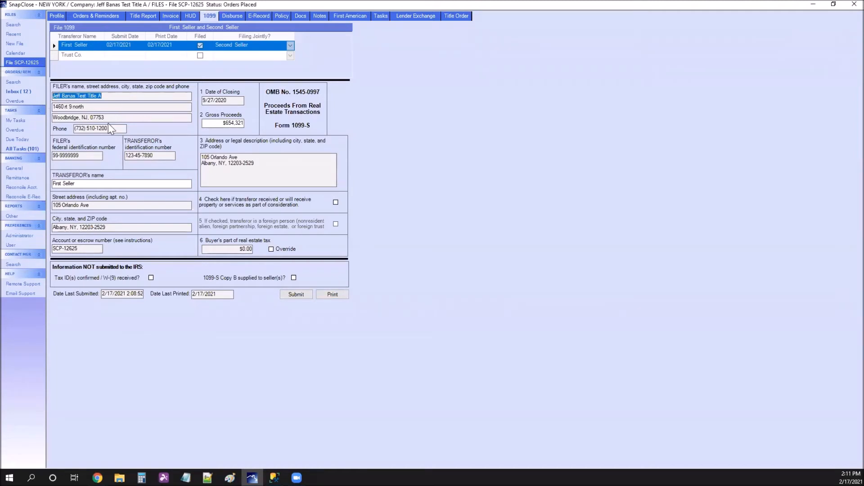
click(95, 156)
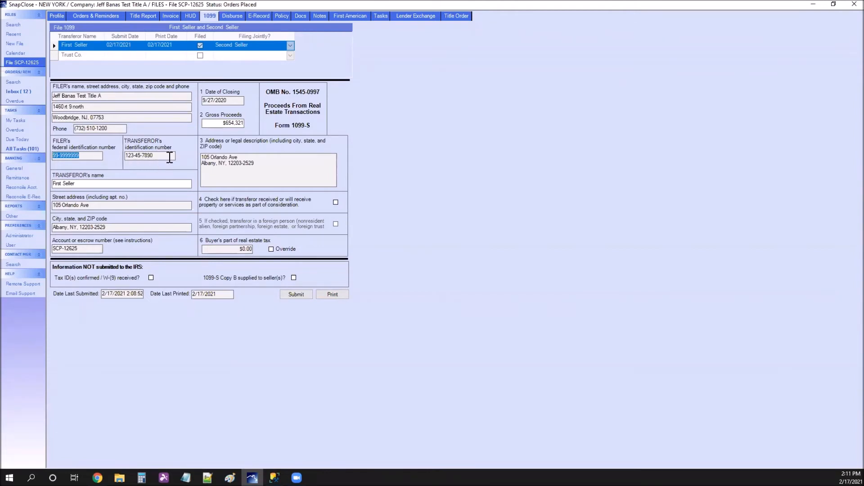
key(Tab)
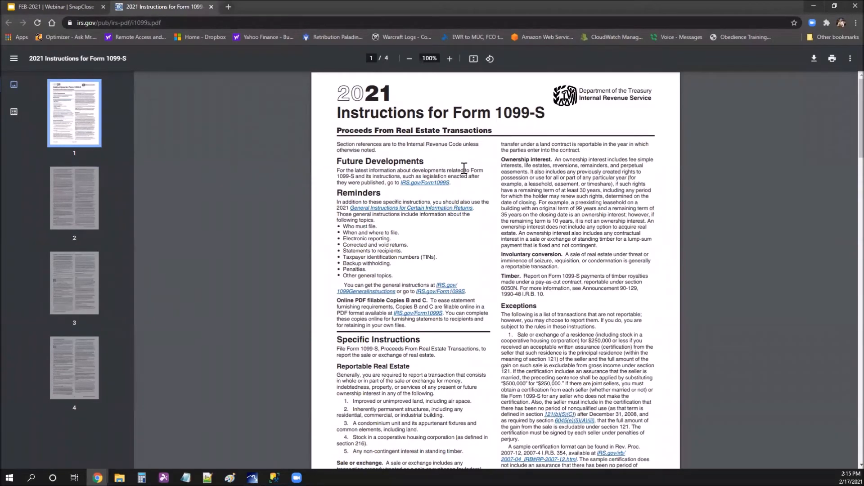
Read the Who Must File and designation agreement rules in the IRS 2021 Instructions for Form 1099-S in the browser
scroll(470, 194, down, 5)
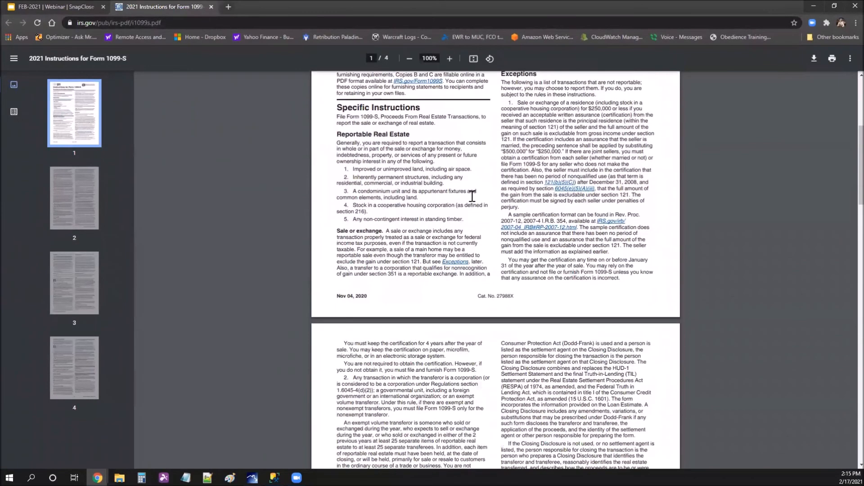
scroll(471, 196, down, 12)
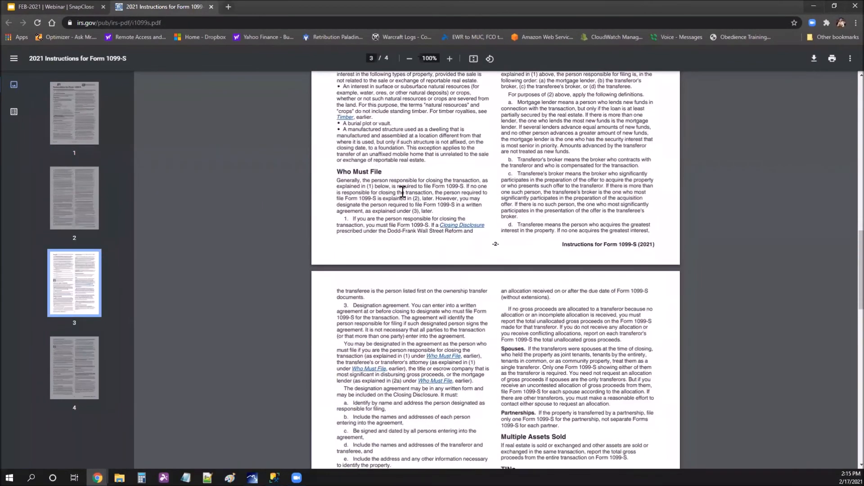
drag(337, 180, 460, 208)
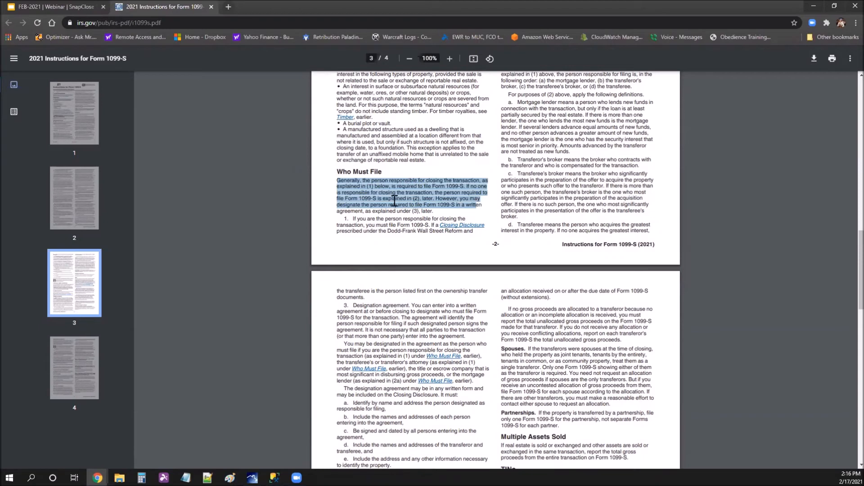
scroll(388, 223, down, 2)
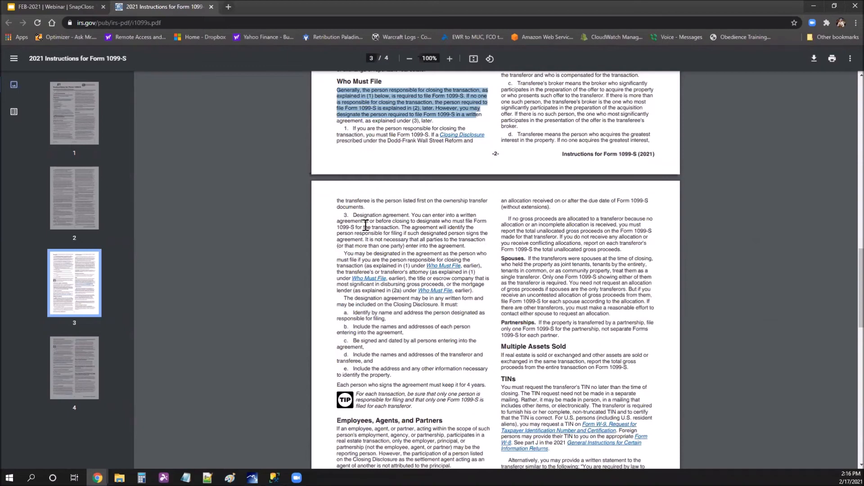
scroll(366, 225, down, 1)
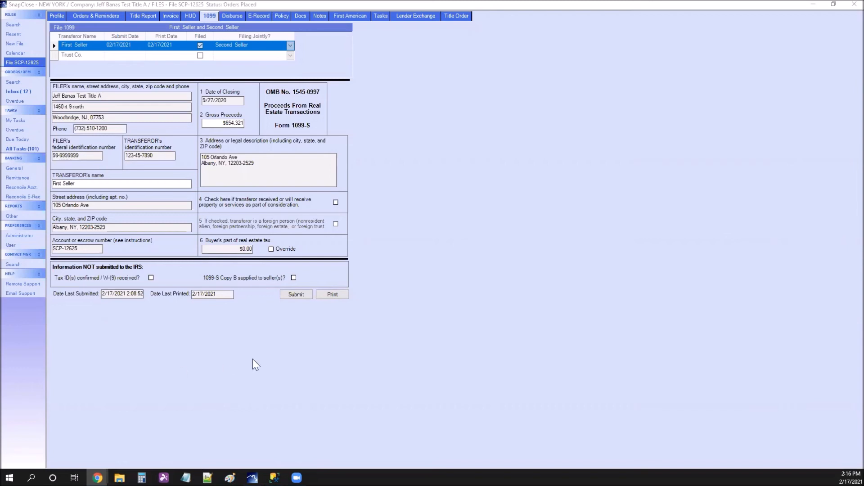
Browse the other reports under Management and open the Closed File Status by Client report
click(12, 217)
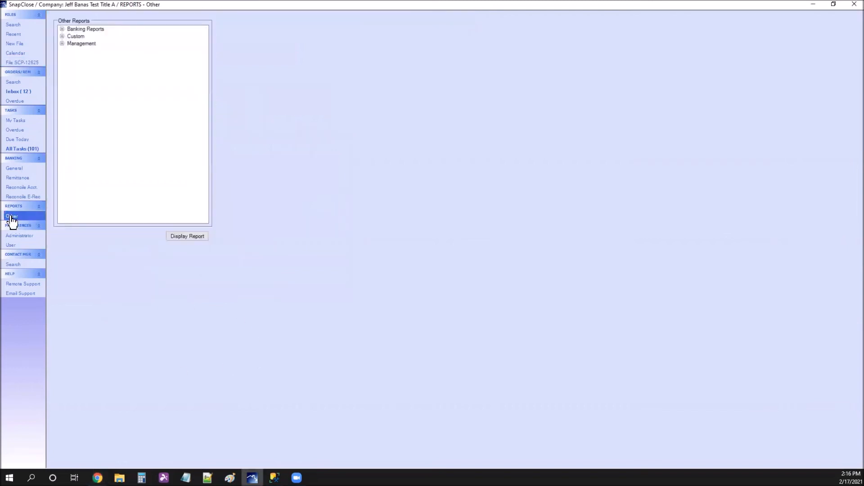
click(62, 44)
click(86, 51)
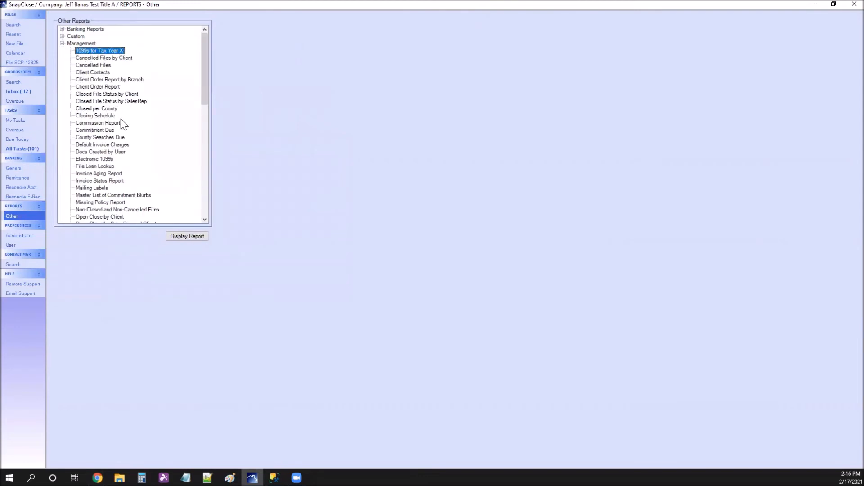
scroll(126, 135, down, 5)
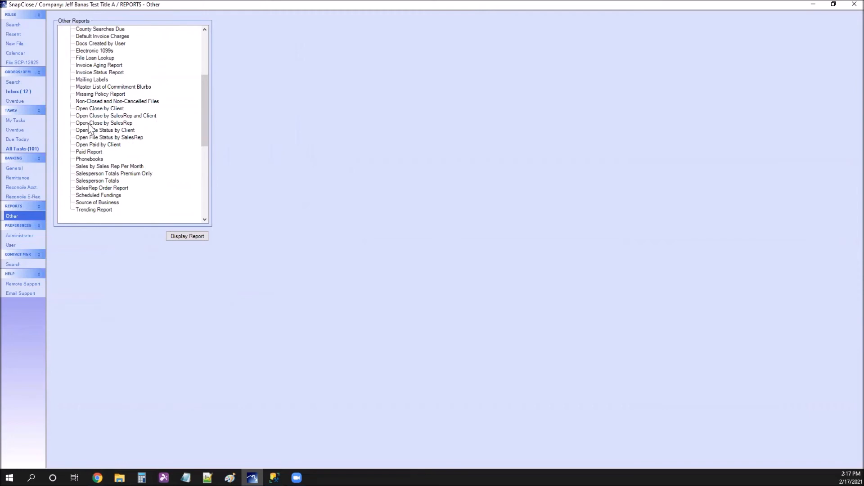
click(89, 110)
scroll(90, 115, up, 2)
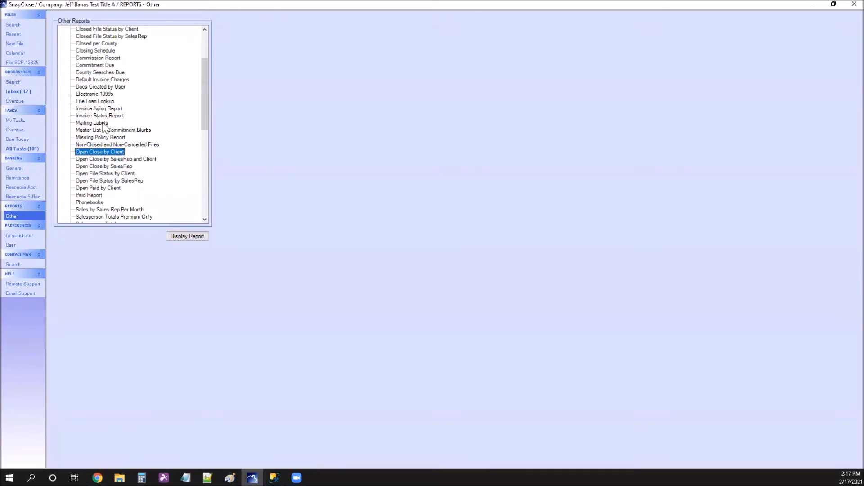
scroll(131, 153, up, 2)
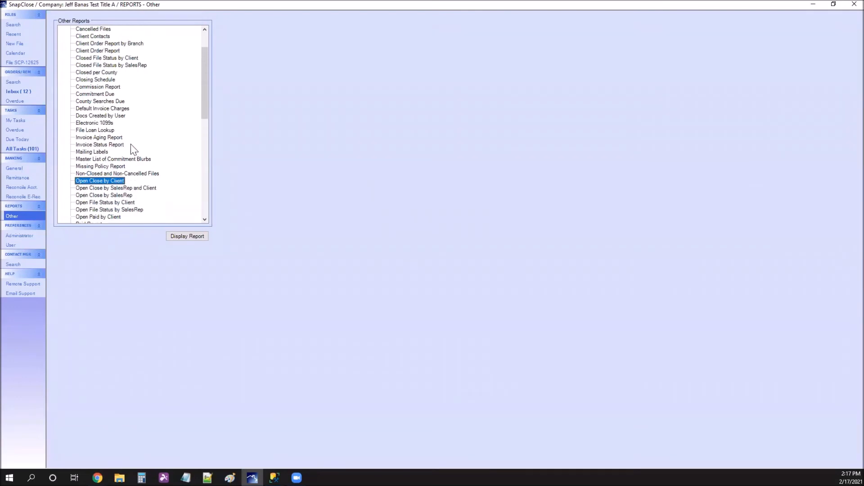
click(101, 60)
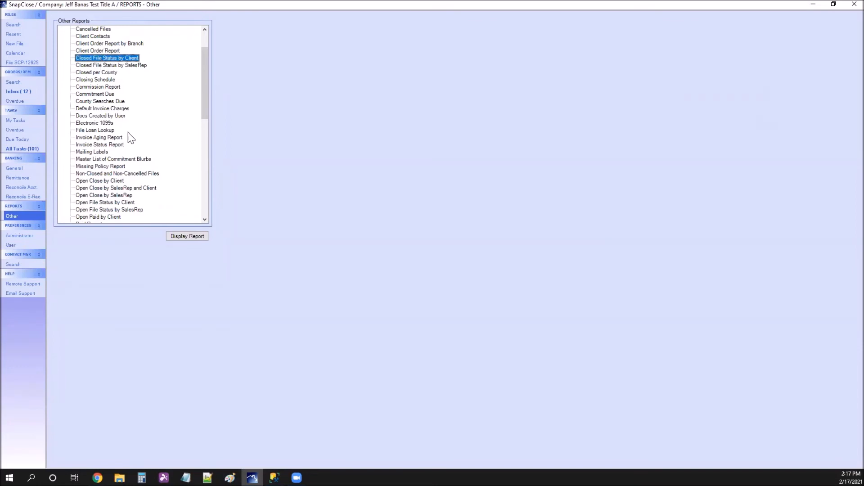
click(178, 236)
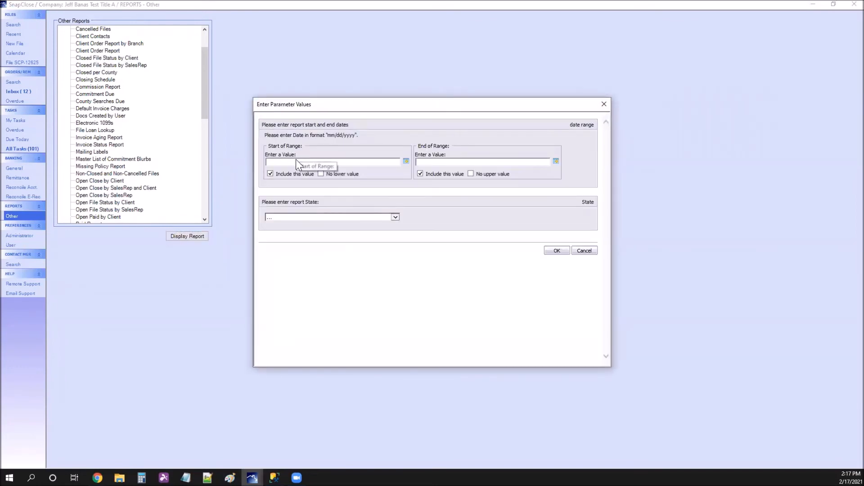
Set the start of the report's date range to 1/1/2020
click(406, 162)
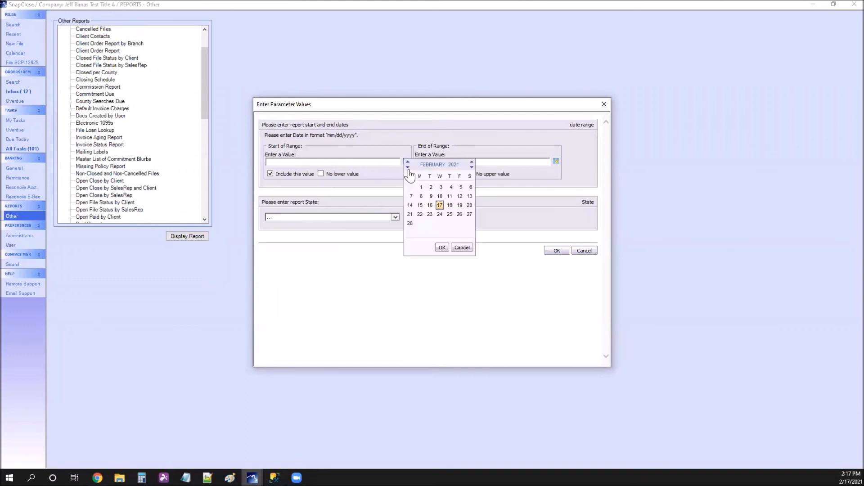
click(408, 167)
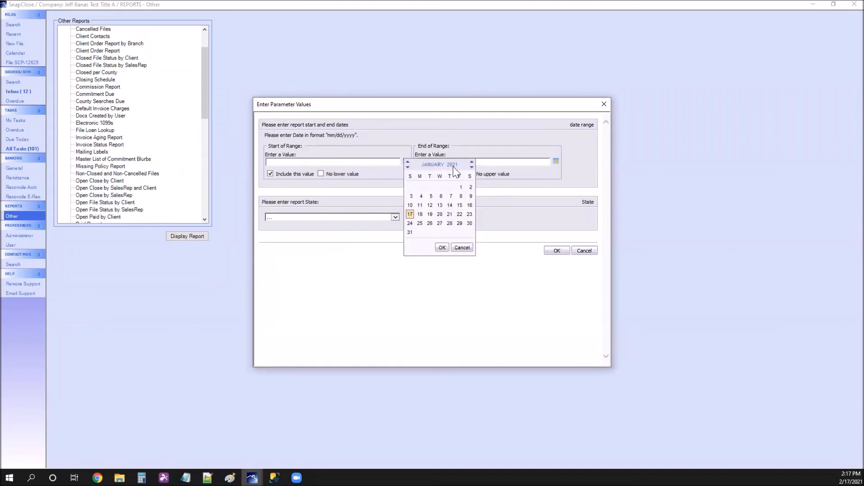
click(408, 167)
click(407, 167)
click(408, 167)
click(408, 167)
click(408, 167)
click(408, 167)
click(407, 167)
click(408, 167)
click(408, 167)
click(408, 167)
click(407, 167)
click(408, 167)
click(442, 247)
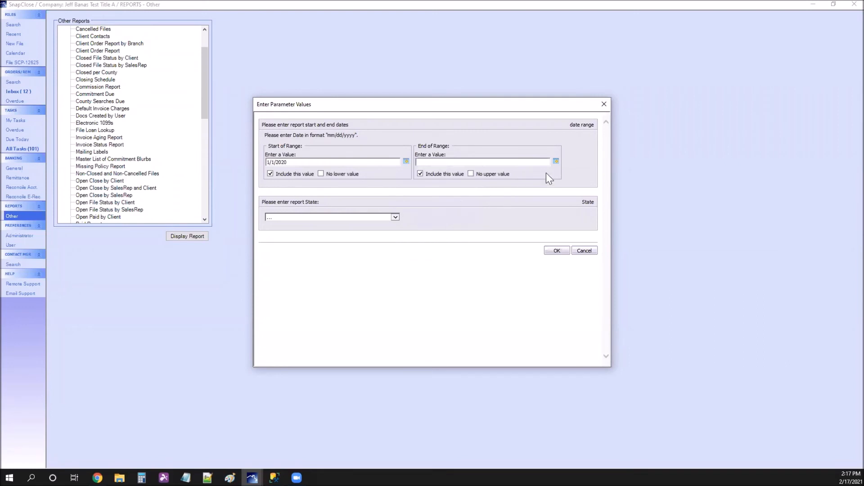
Set the end of the report's date range to 12/31/2020
click(556, 162)
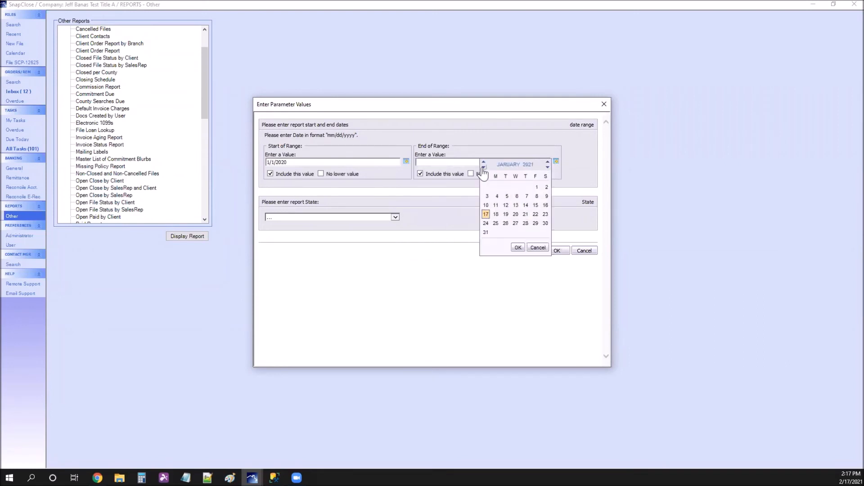
click(483, 167)
click(515, 197)
click(525, 223)
click(517, 248)
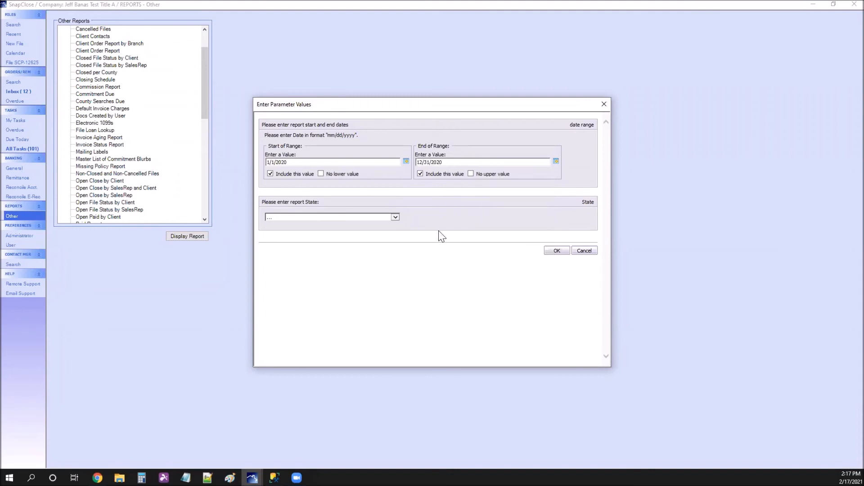
Run the Closed File Status by Client report for ALL states, review it enlarged, and close it
click(394, 217)
click(332, 224)
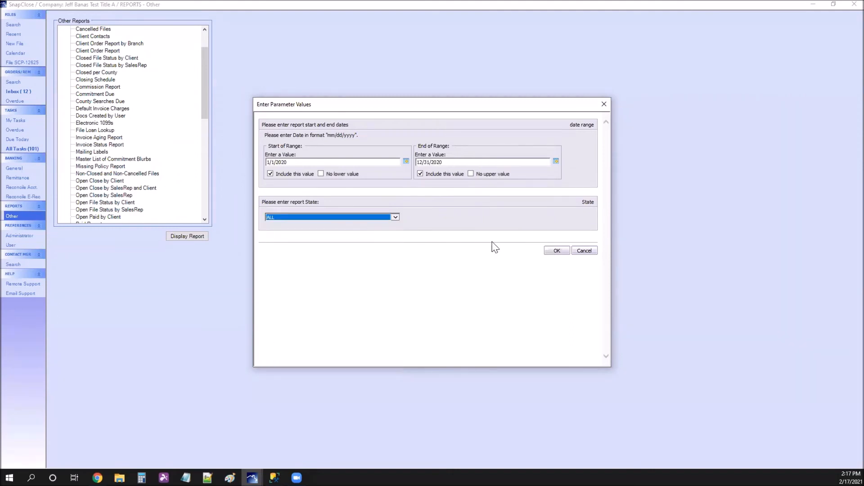
click(557, 251)
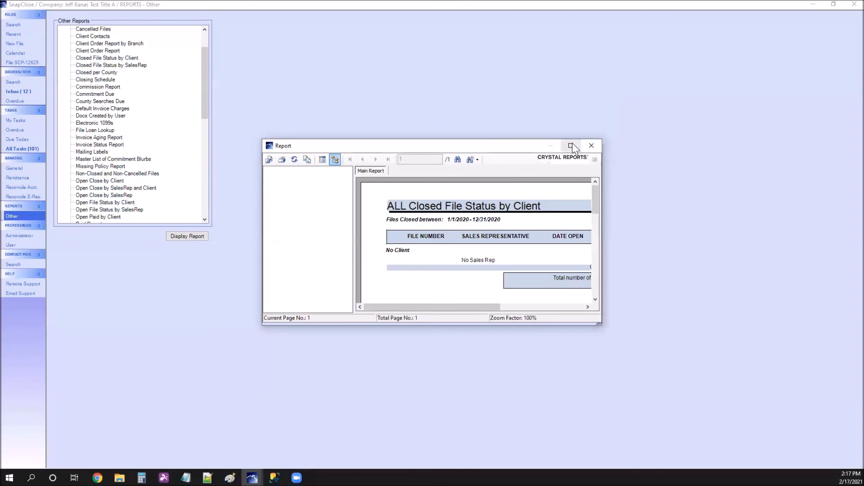
click(572, 143)
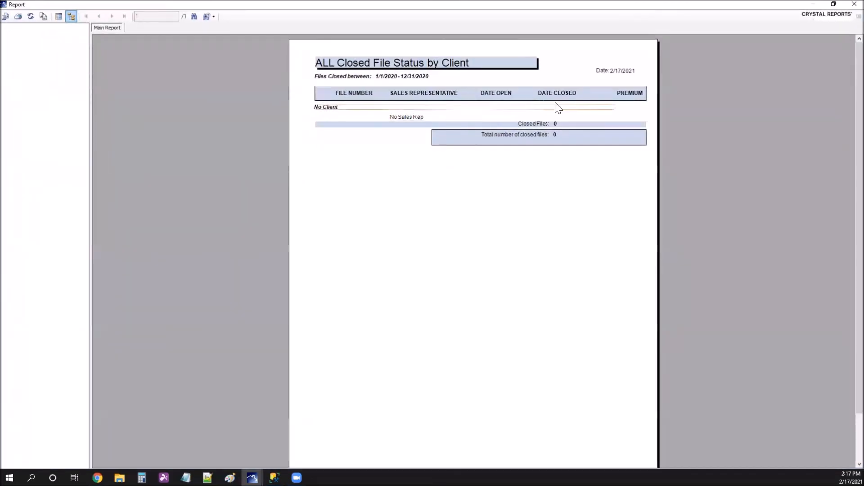
click(854, 4)
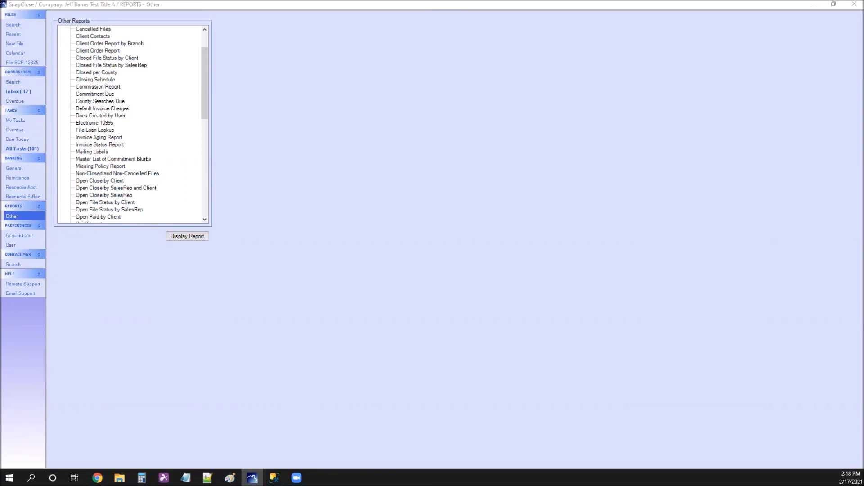
Select the 1099s for Tax Year X report among the Management reports
drag(206, 82, 205, 63)
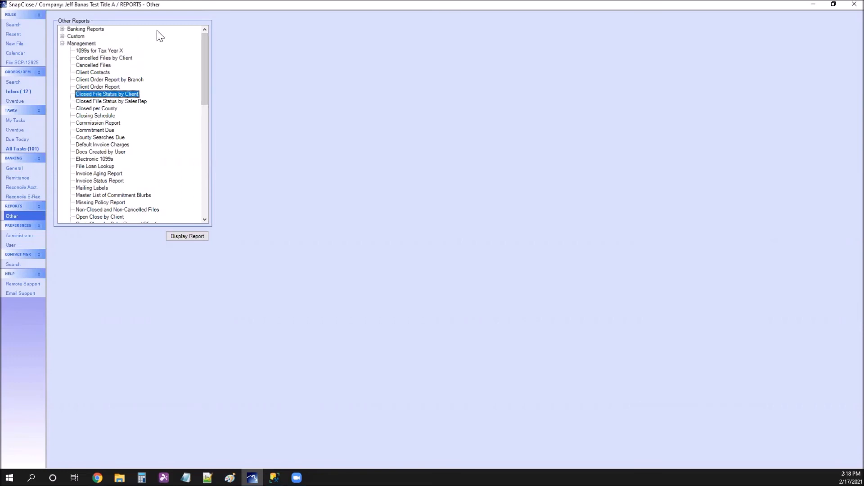
click(91, 52)
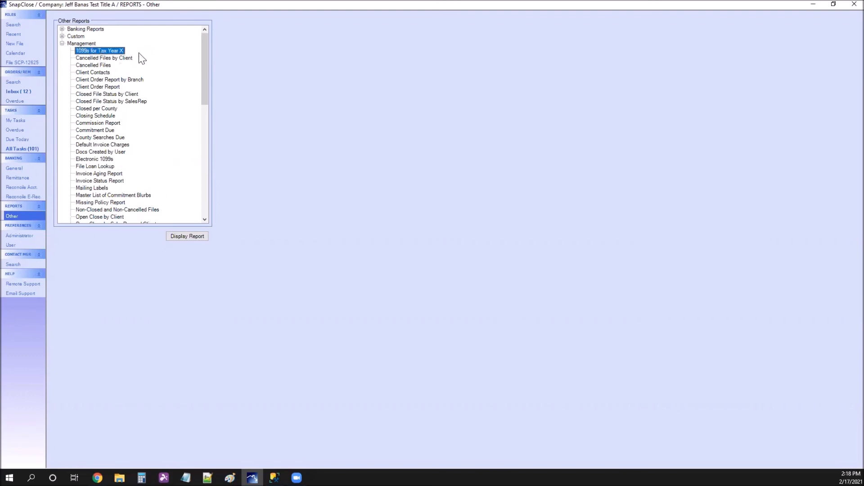